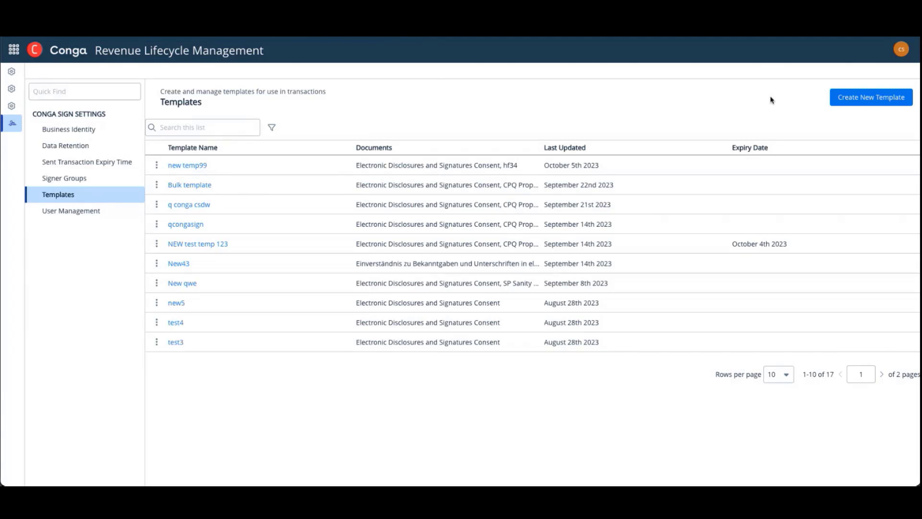
Create a new template named Single Signer NDA and save it without a description
click(860, 103)
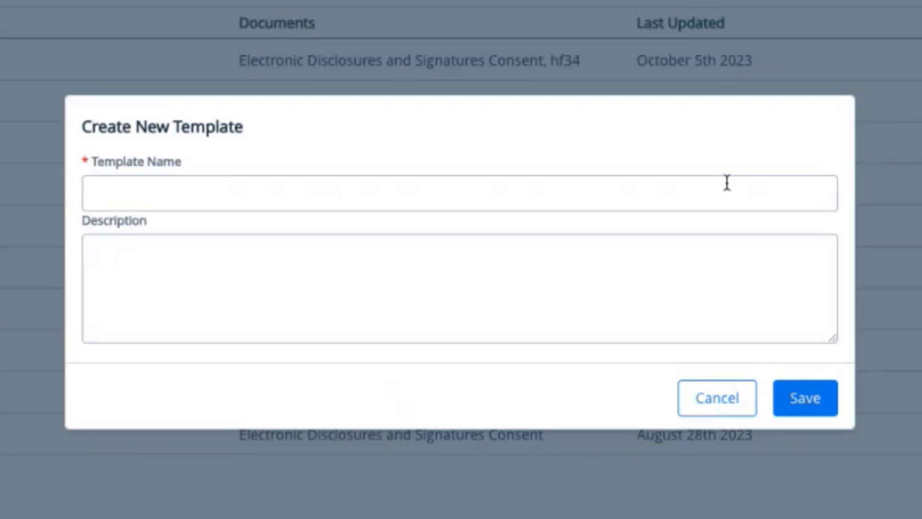
click(727, 182)
text(Single Signer NDA)
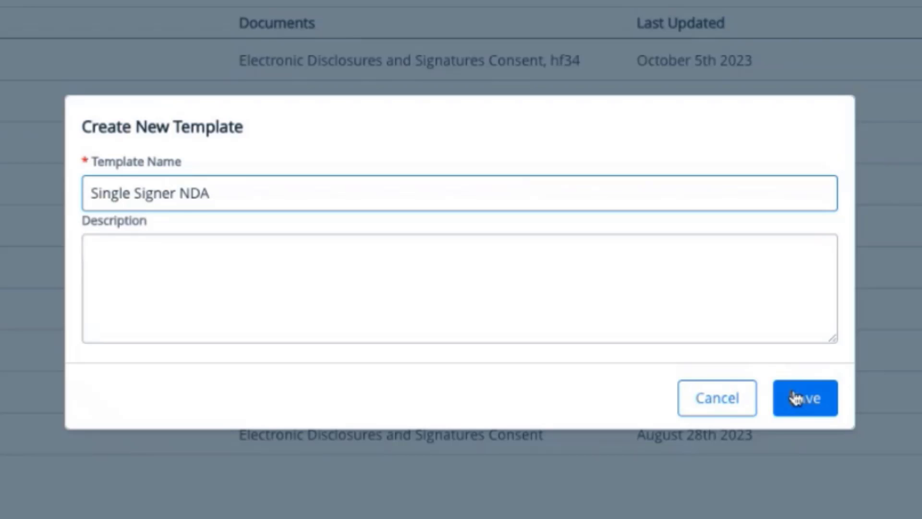
click(794, 397)
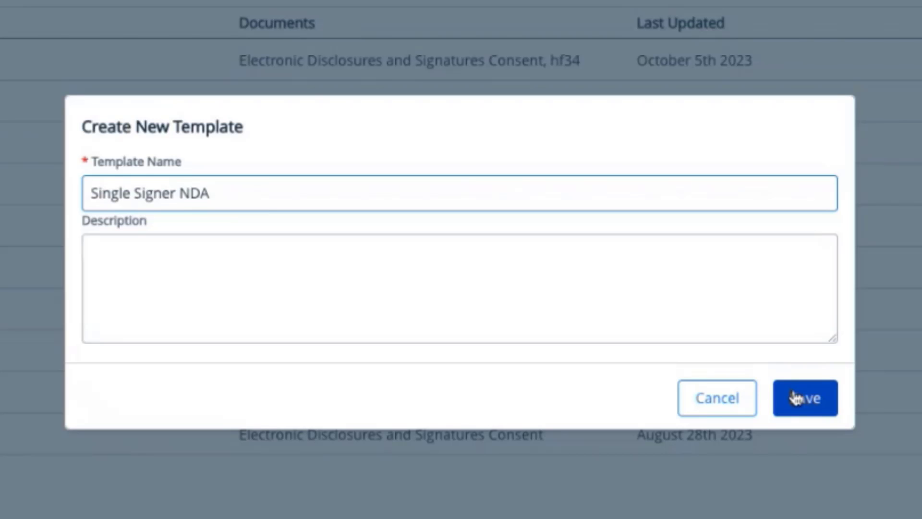
click(794, 396)
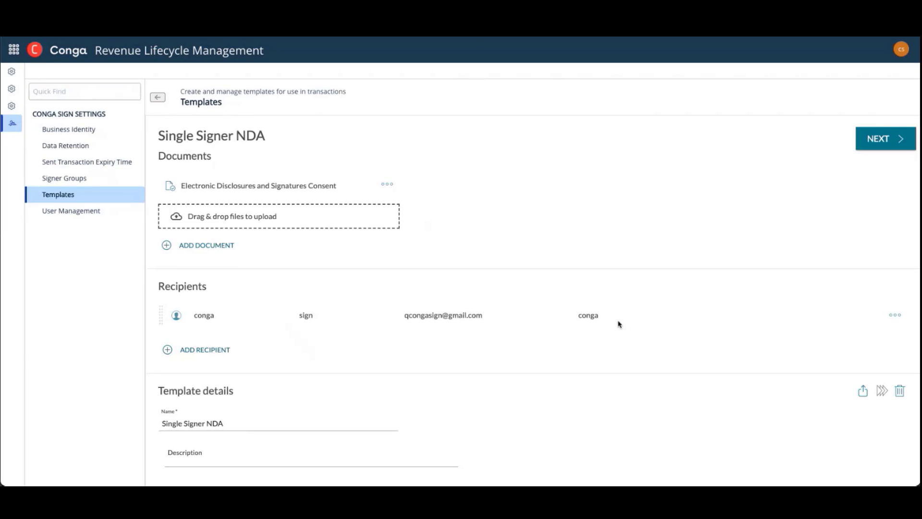
Add the file NDA - Single Signer.docx to the template's documents
click(181, 248)
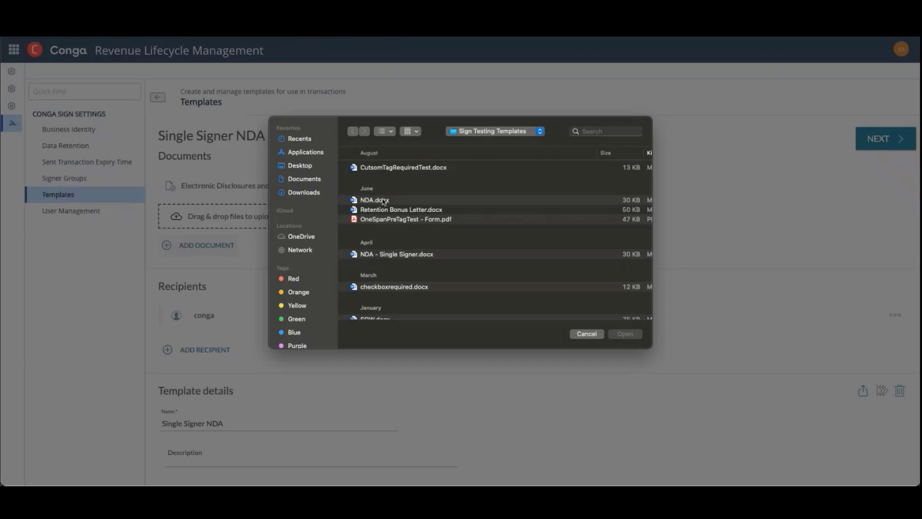
click(371, 256)
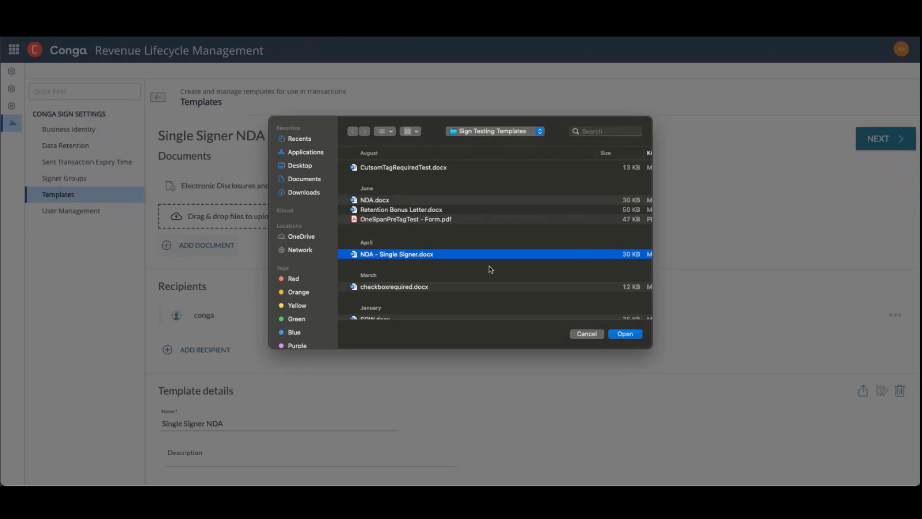
click(625, 335)
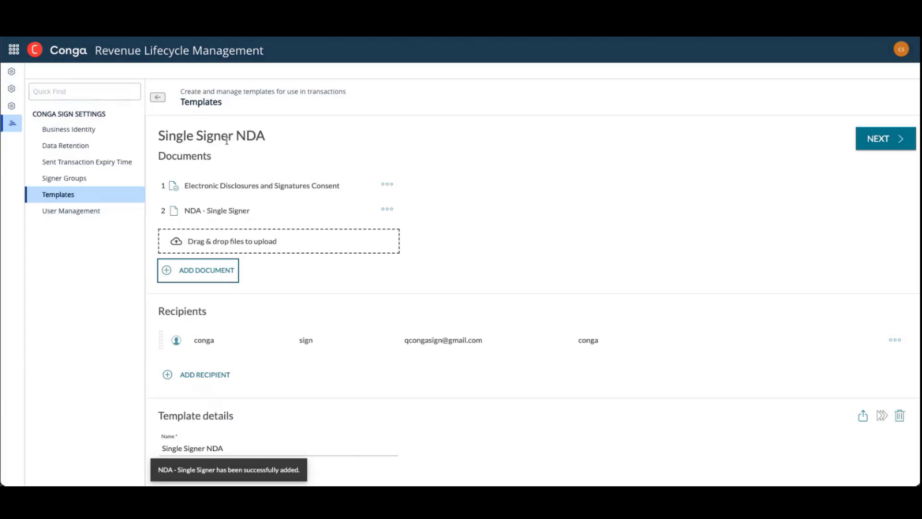
Remove the default sender from the template's recipients and add a placeholder signer in its place
scroll(541, 290, down, 1)
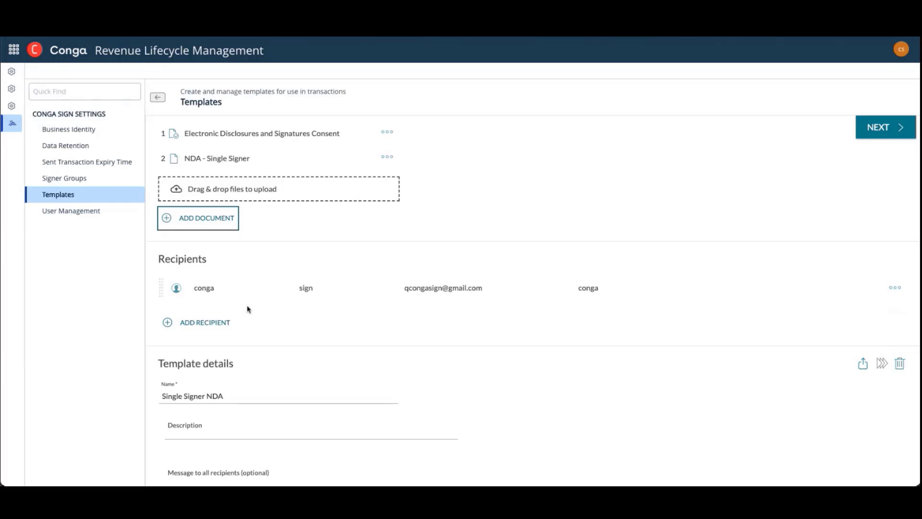
scroll(247, 305, down, 1)
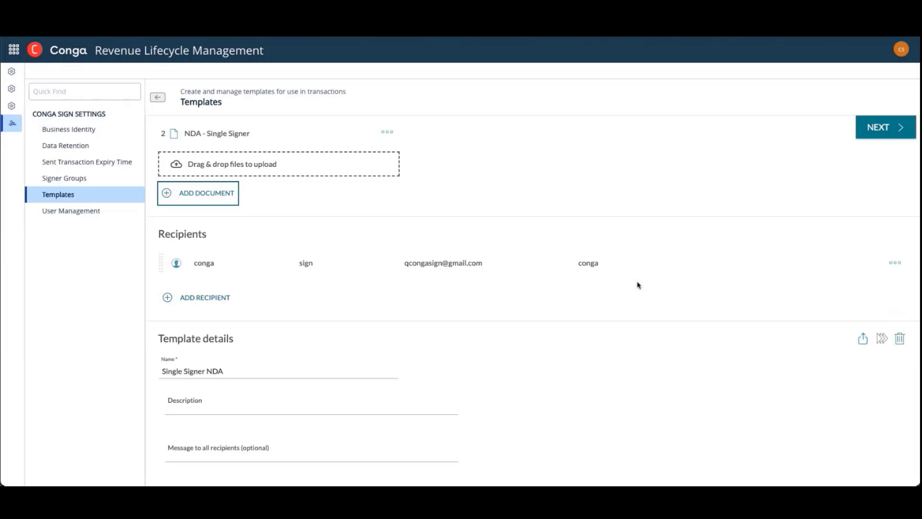
click(895, 262)
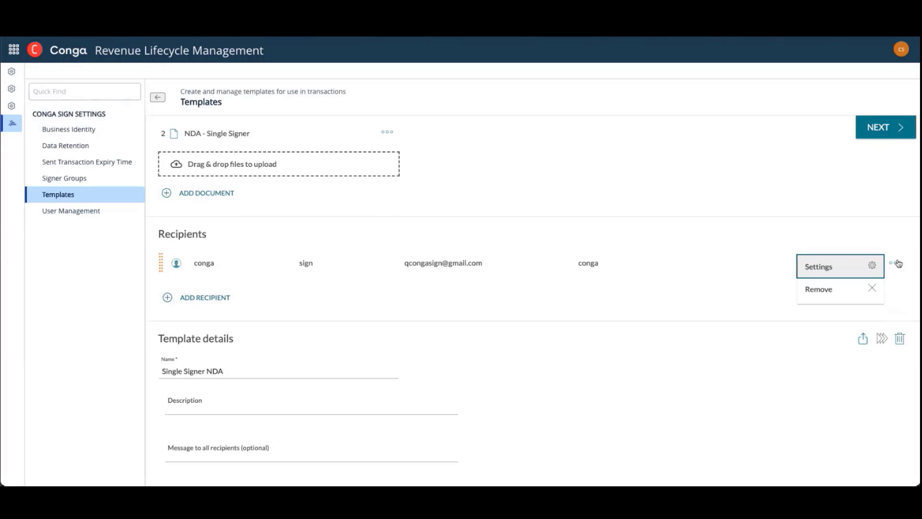
click(872, 287)
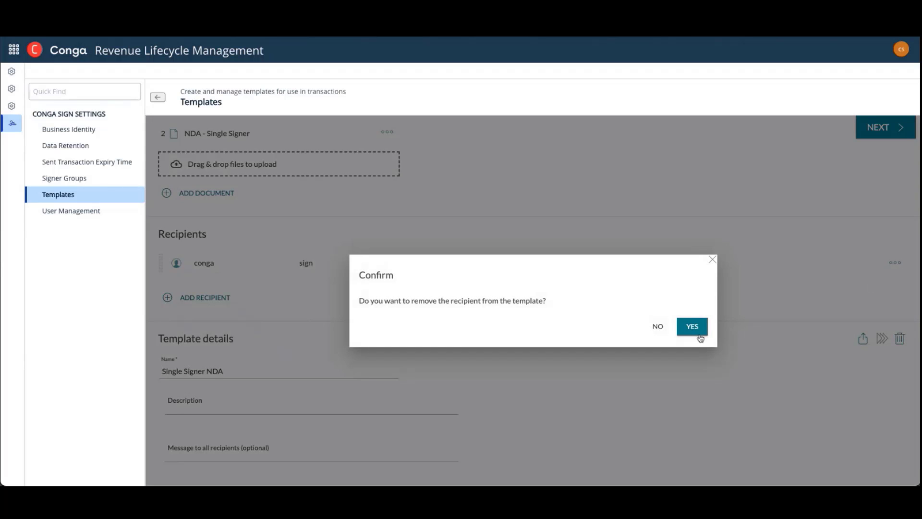
click(697, 330)
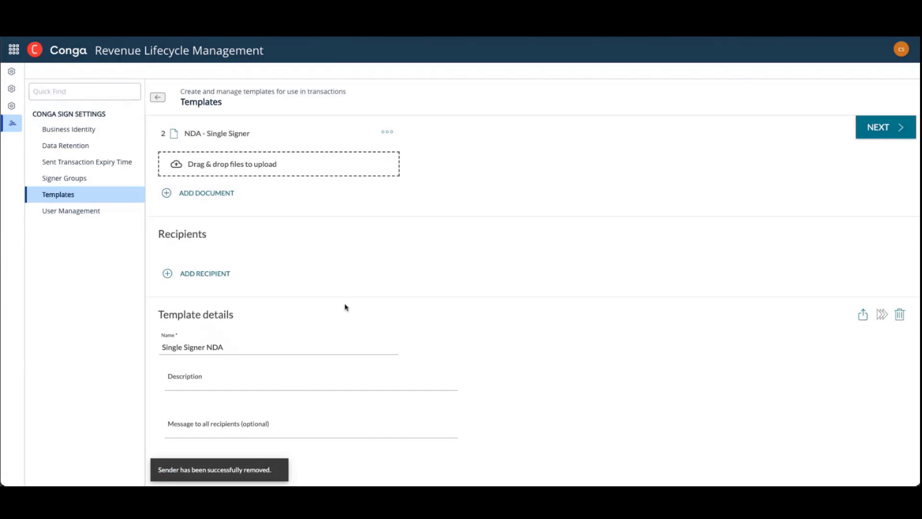
click(217, 278)
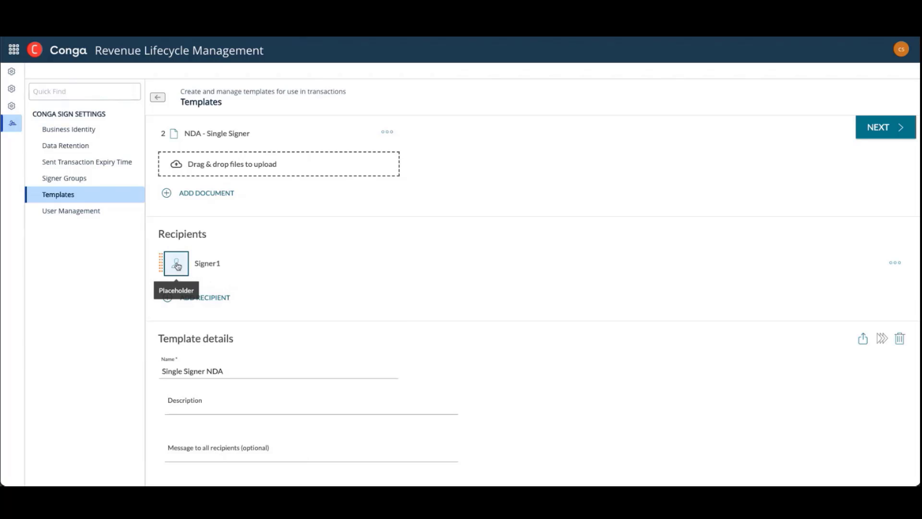
Review the template's documents, recipients, details and eSigning settings, including language, reminders, expiration, uploads and font size
scroll(222, 284, up, 2)
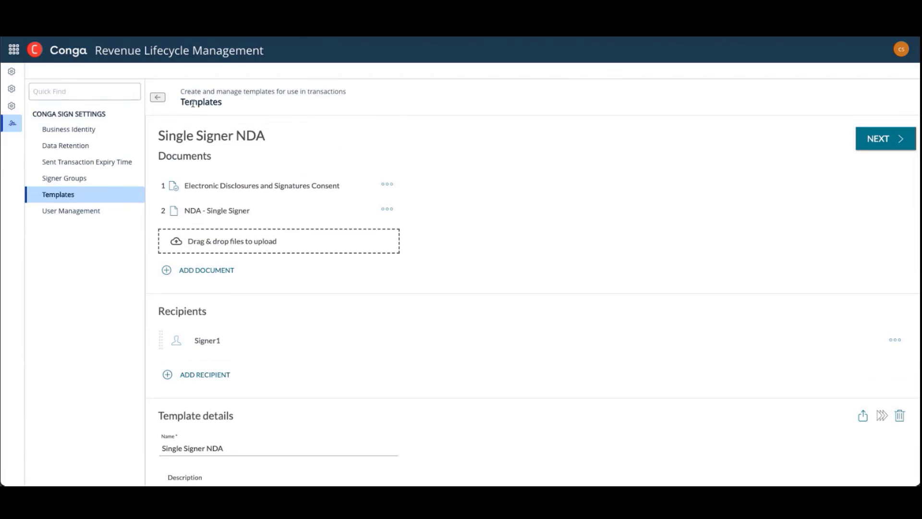
scroll(242, 317, down, 1)
scroll(242, 317, down, 1)
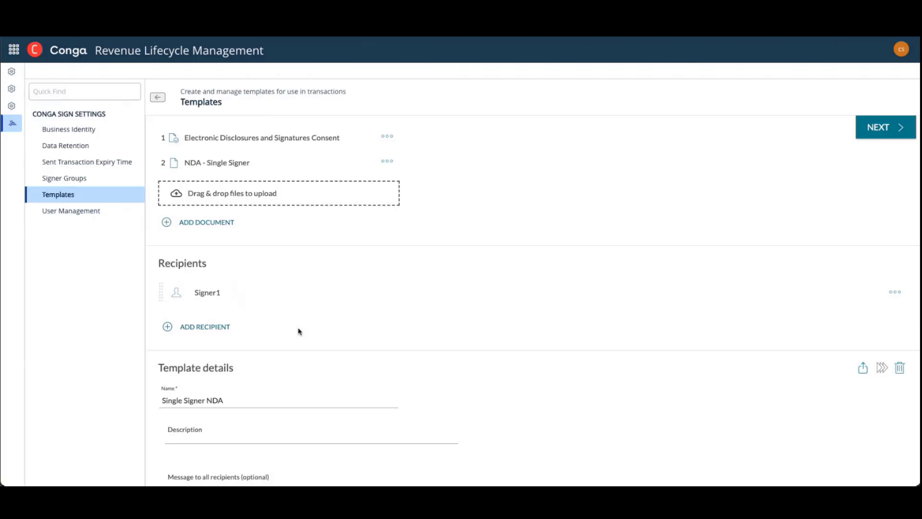
scroll(298, 330, down, 6)
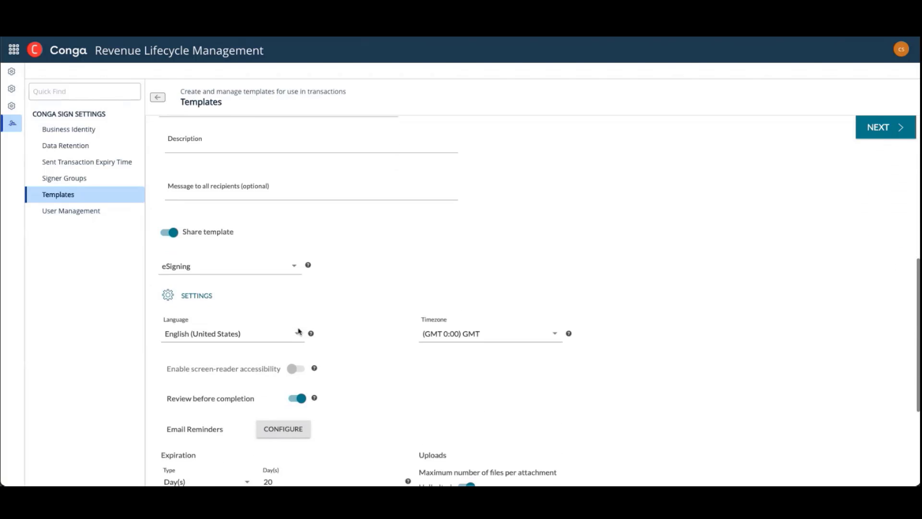
scroll(298, 331, down, 1)
scroll(298, 331, down, 1)
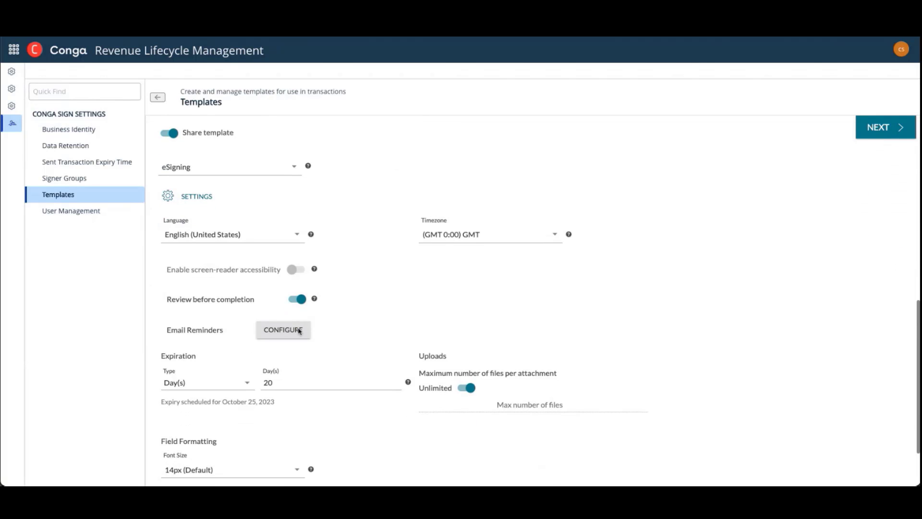
scroll(299, 330, down, 2)
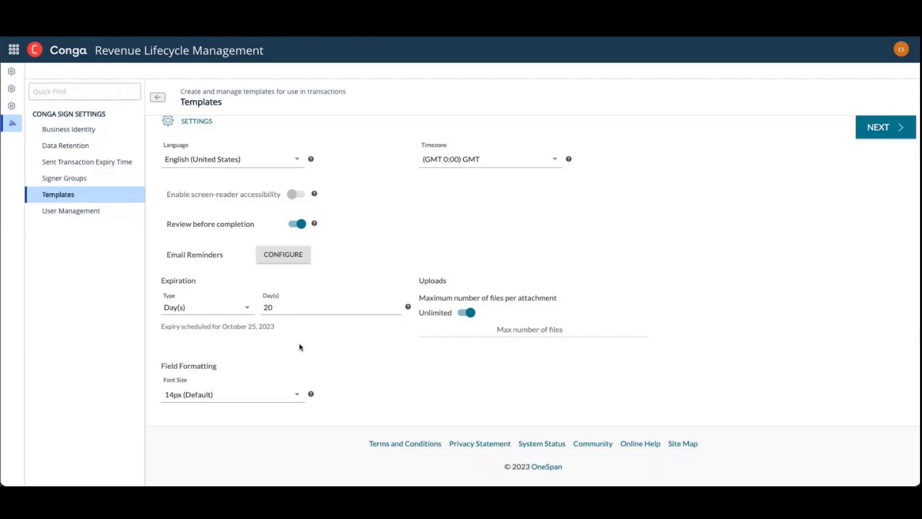
scroll(299, 347, up, 10)
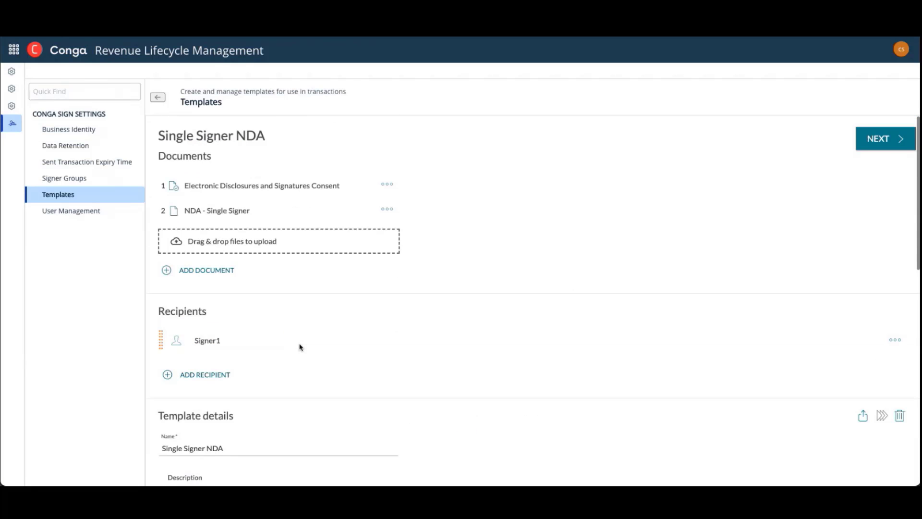
Place the placeholder signer's signature in the NDA's company signature block, with Signer Name, Signer Title and Signing Date fields beside their labels
click(870, 140)
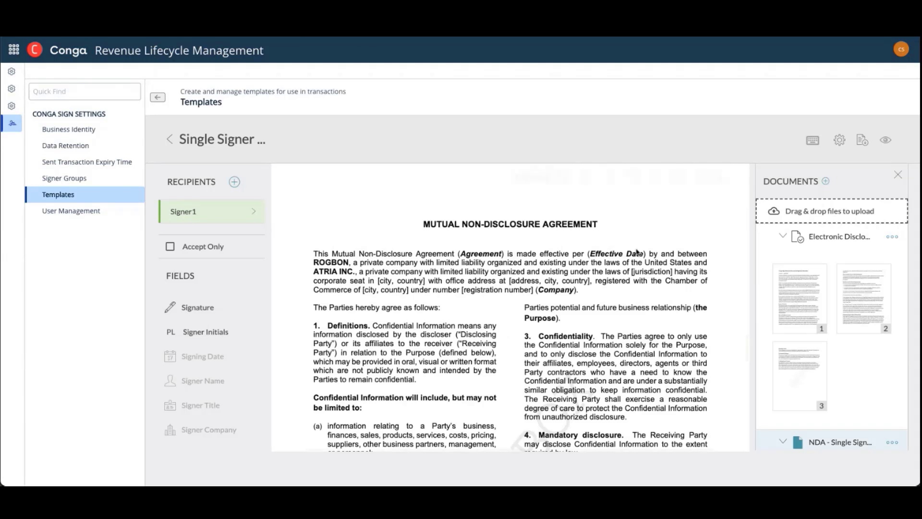
scroll(636, 251, down, 15)
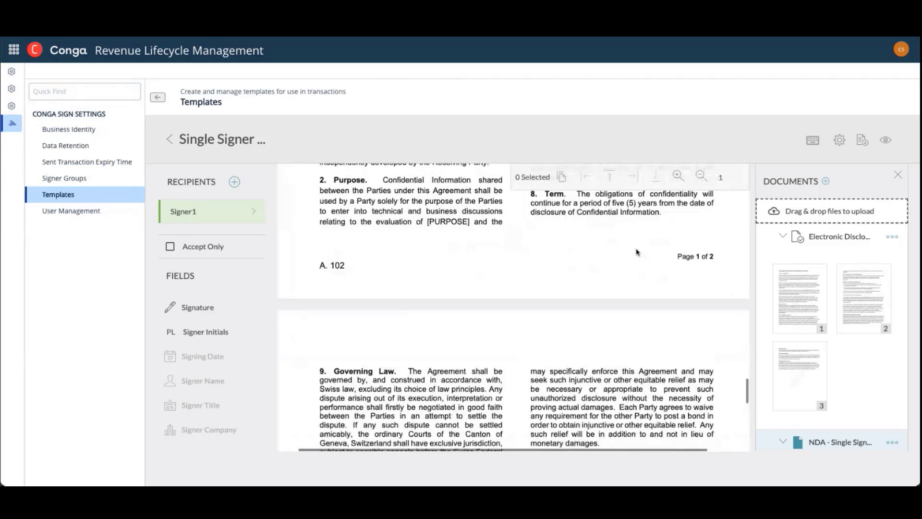
scroll(637, 251, down, 3)
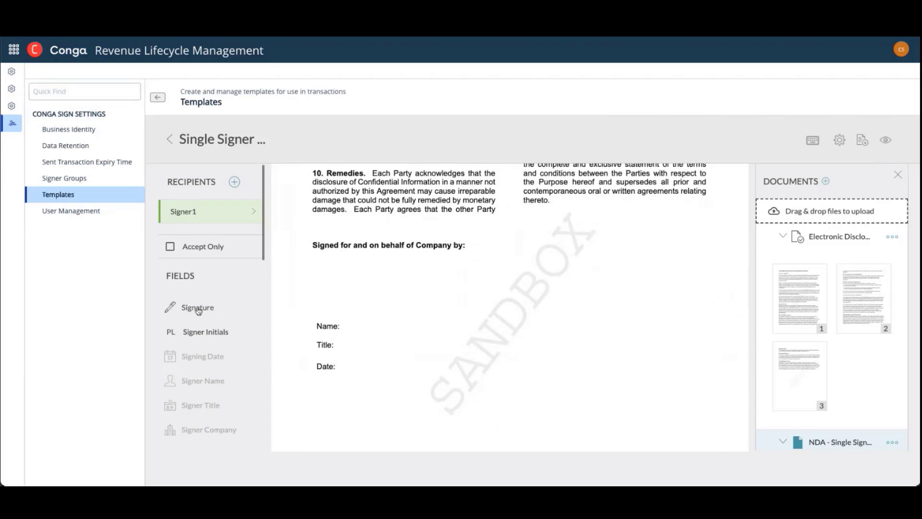
mouse_move(199, 311)
mouse_down()
mouse_move(407, 277)
mouse_move(381, 286)
mouse_up()
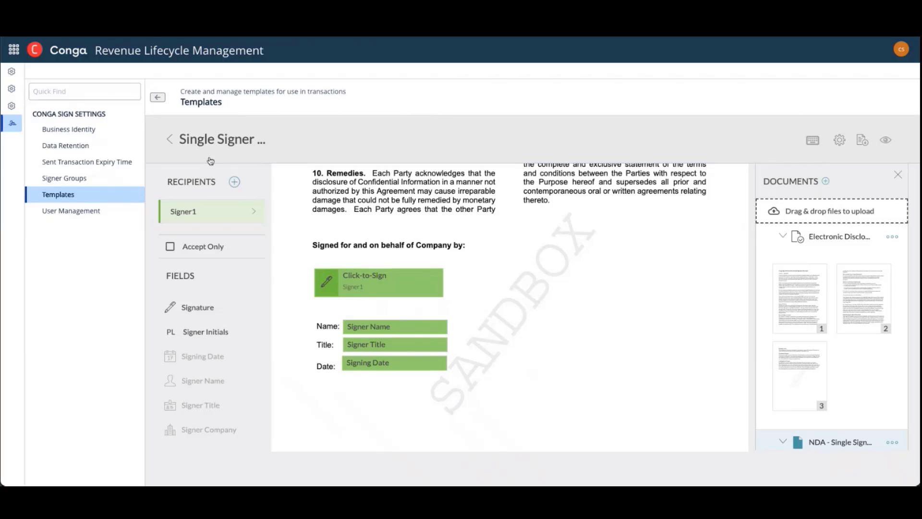
Leave the template designer and switch to the signing app's Transactions page
click(160, 101)
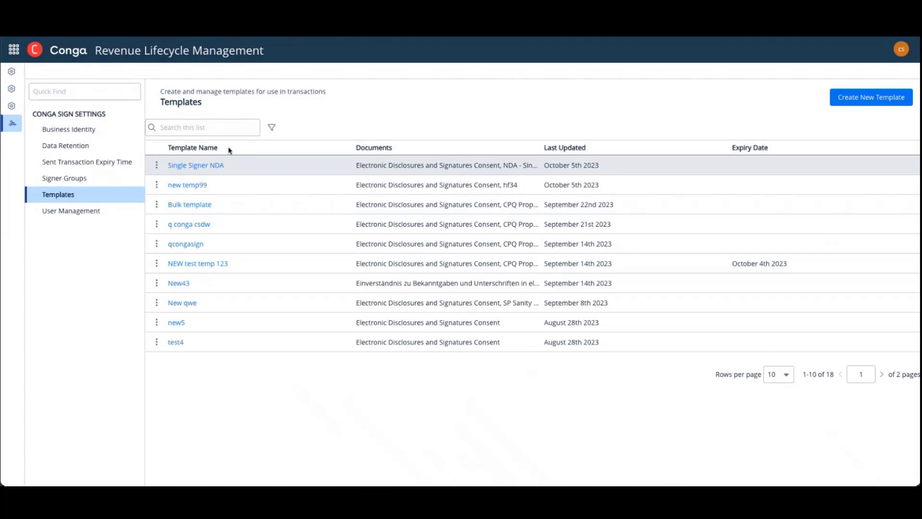
click(15, 50)
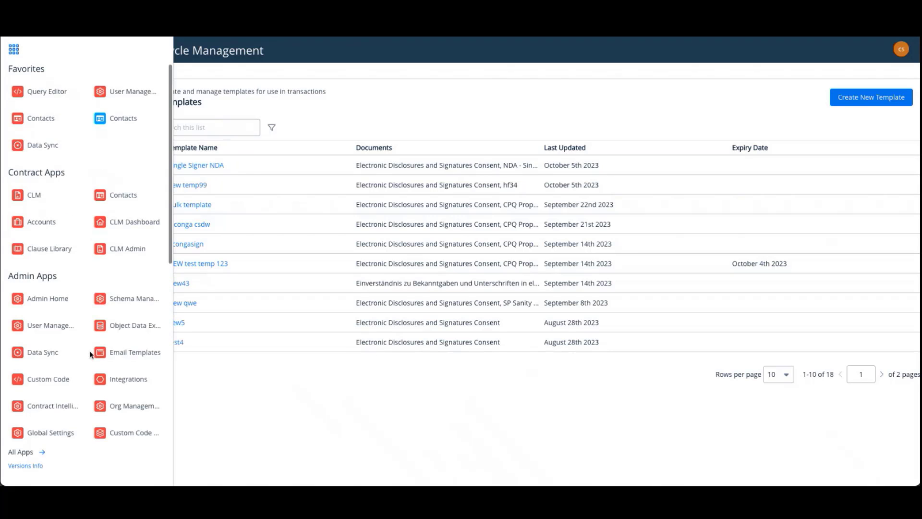
scroll(91, 354, down, 7)
click(126, 397)
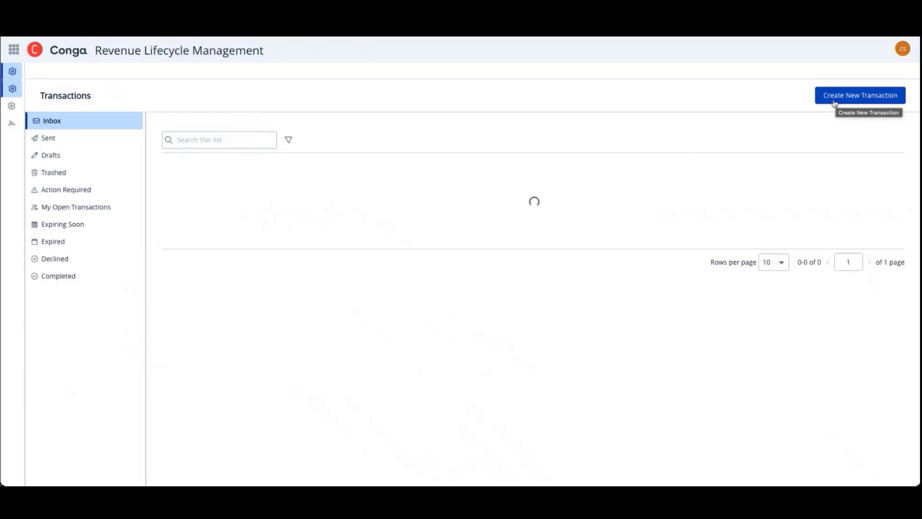
Create a transaction from the Single Signer NDA template, named "NDA - " followed by the signer's full name, and save it
click(830, 102)
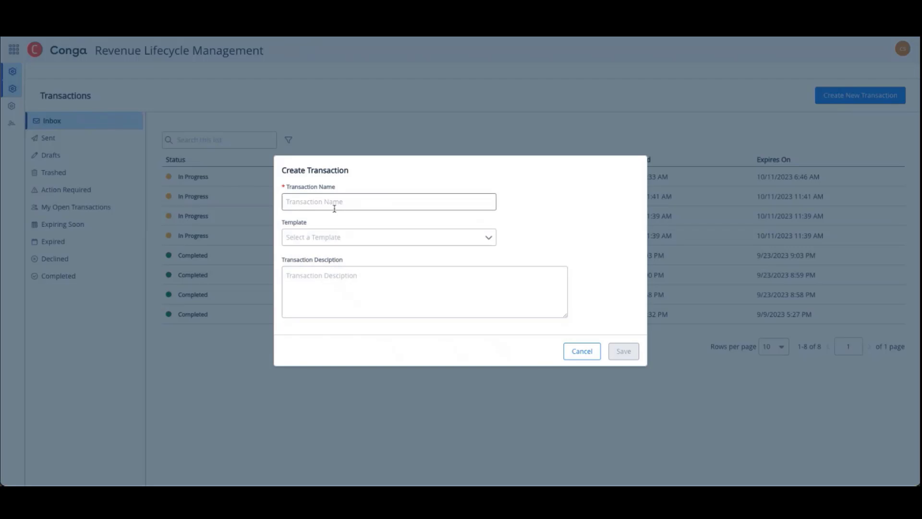
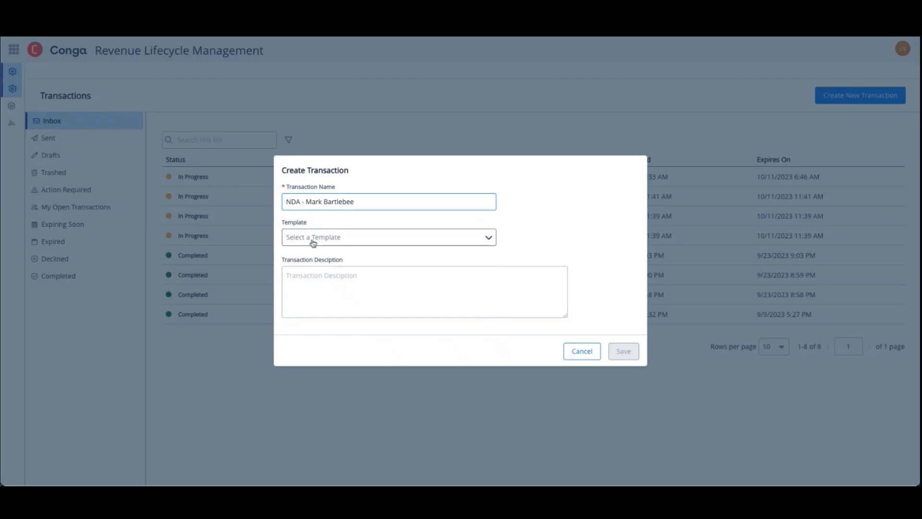
click(313, 239)
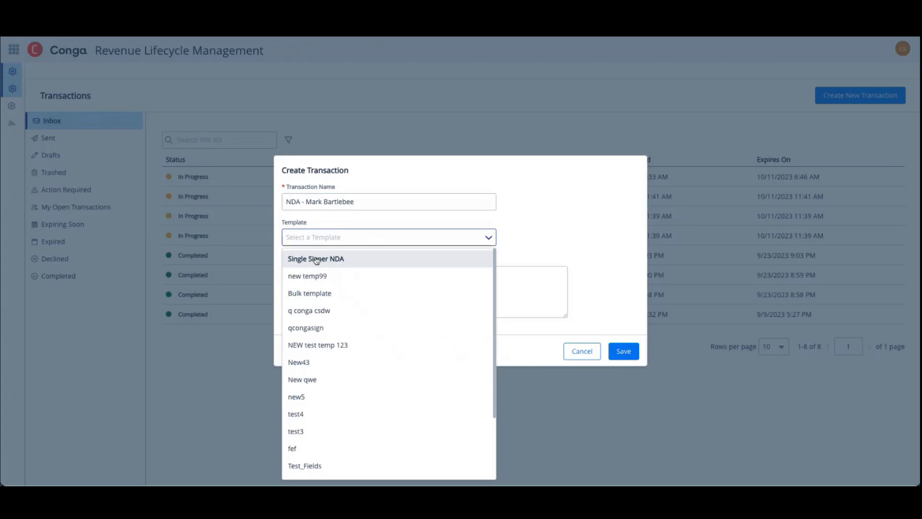
click(316, 259)
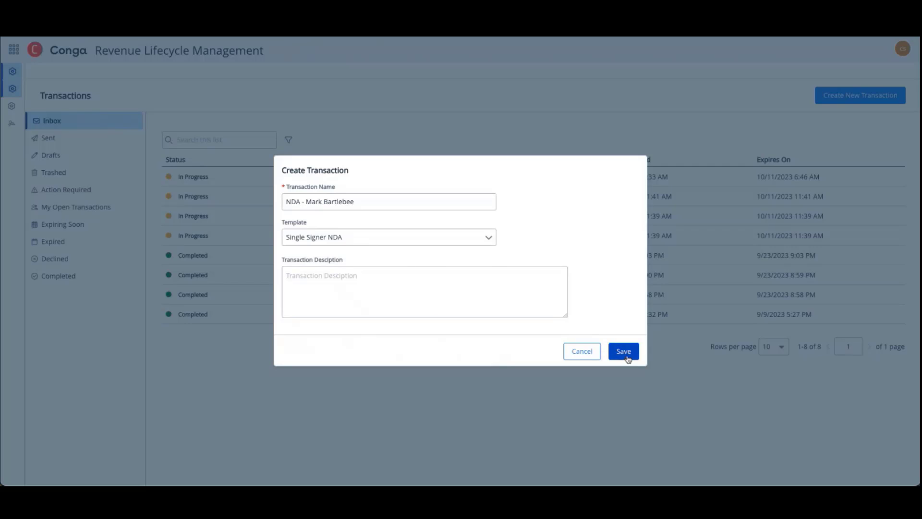
click(623, 351)
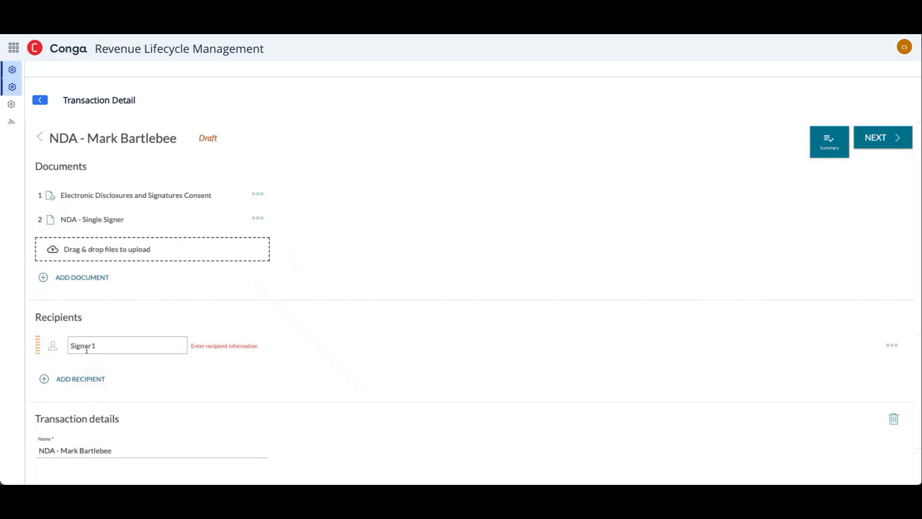
Change the transaction's placeholder signer to a Recipient and fill in the contact's first name, last name, e-mail and the title CEO
click(60, 352)
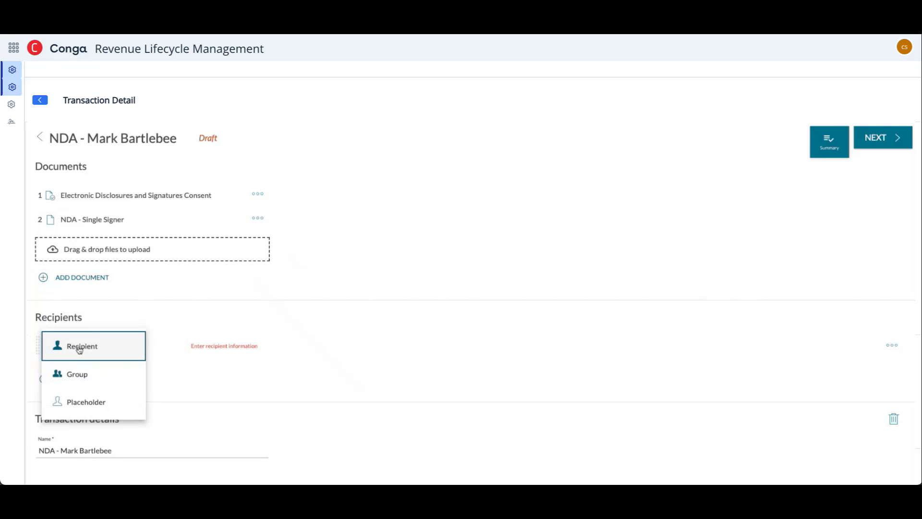
click(79, 350)
click(113, 350)
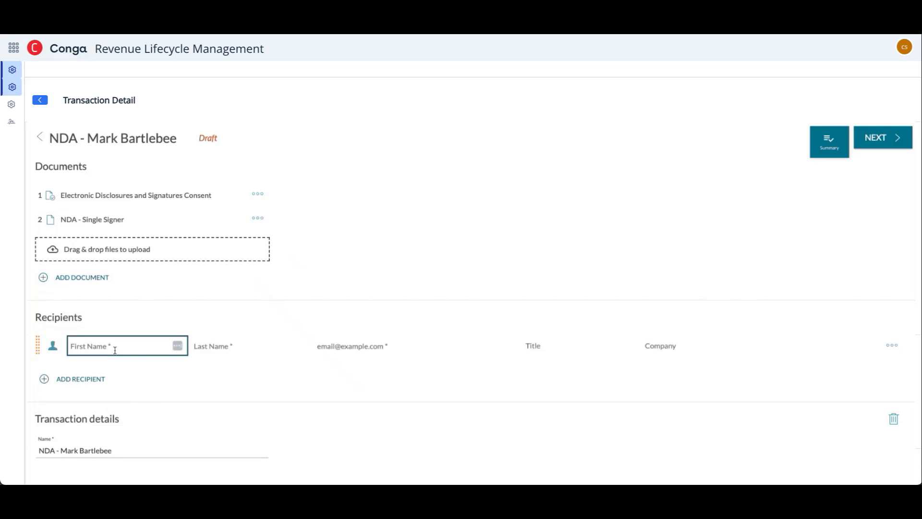
click(117, 374)
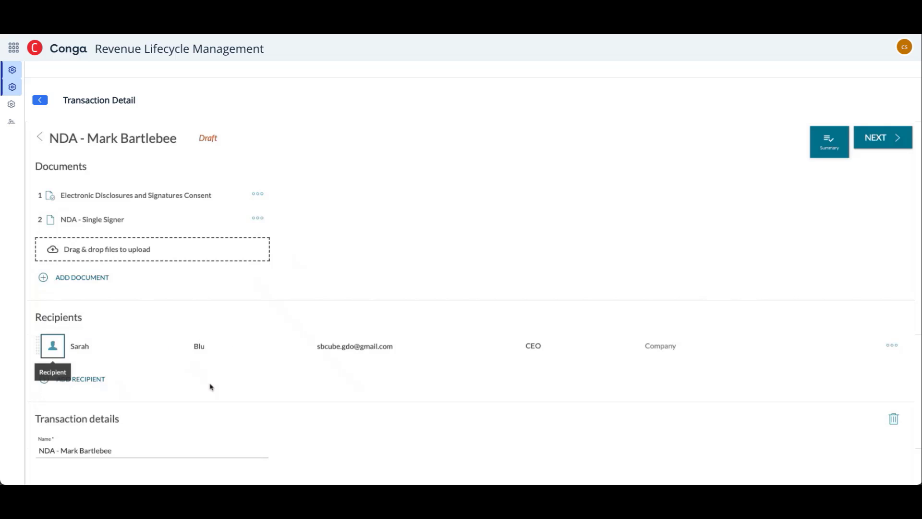